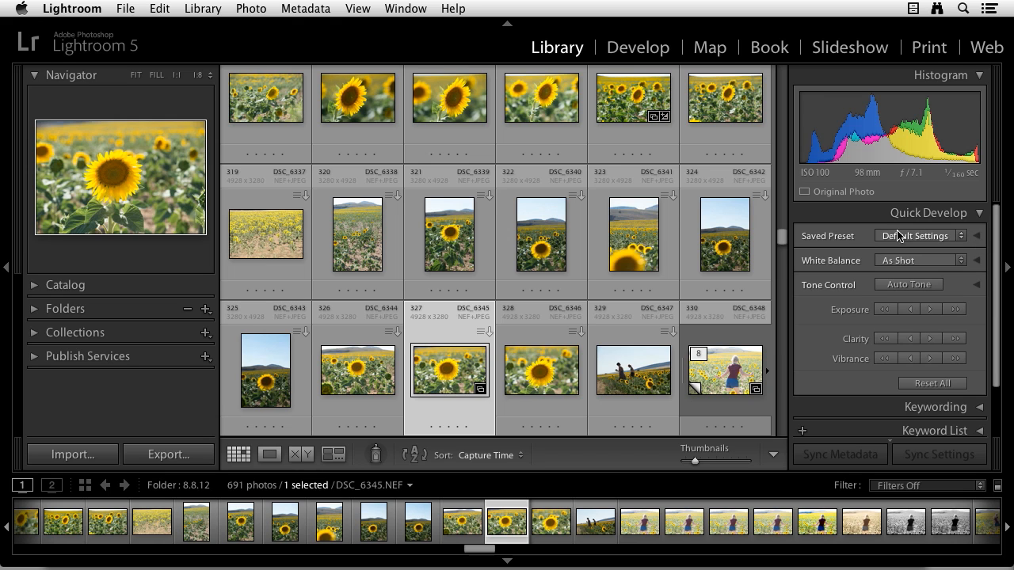
left_click(962, 242)
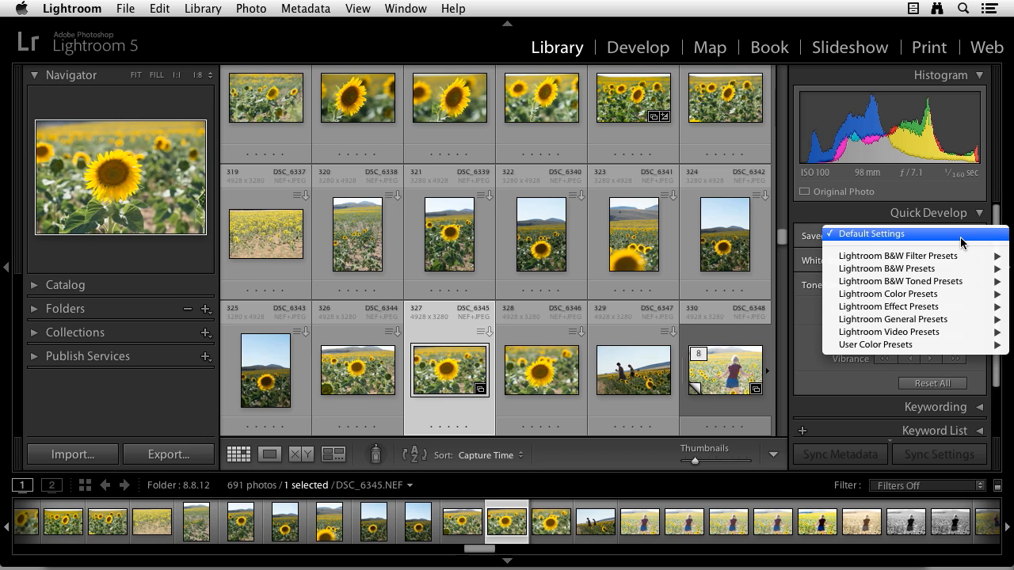
mouse_move(963, 255)
left_click(957, 235)
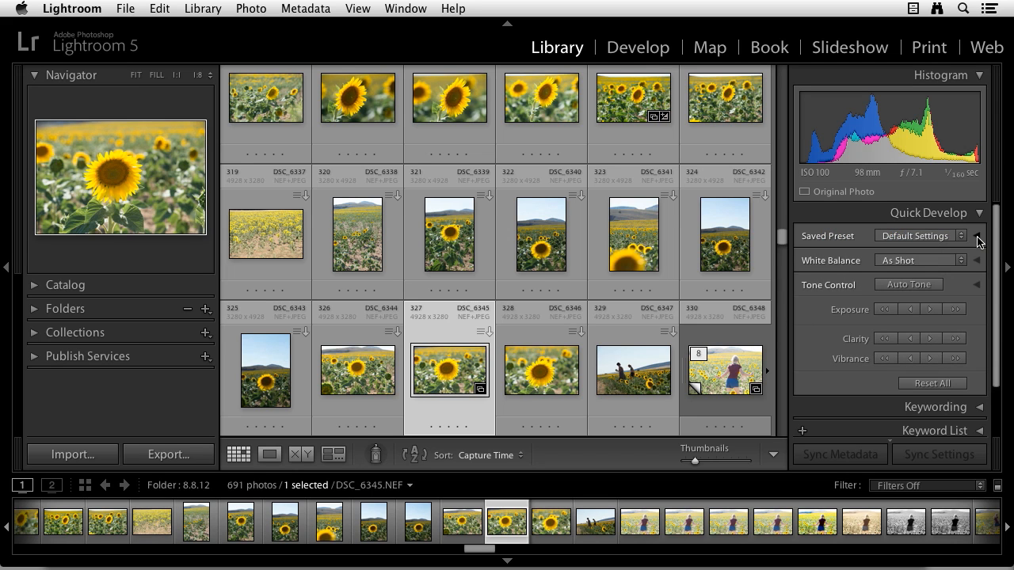
Step: Crop the selected sunflower photo DSC_6345 to a custom aspect ratio of 1.000 x 1.000
left_click(977, 237)
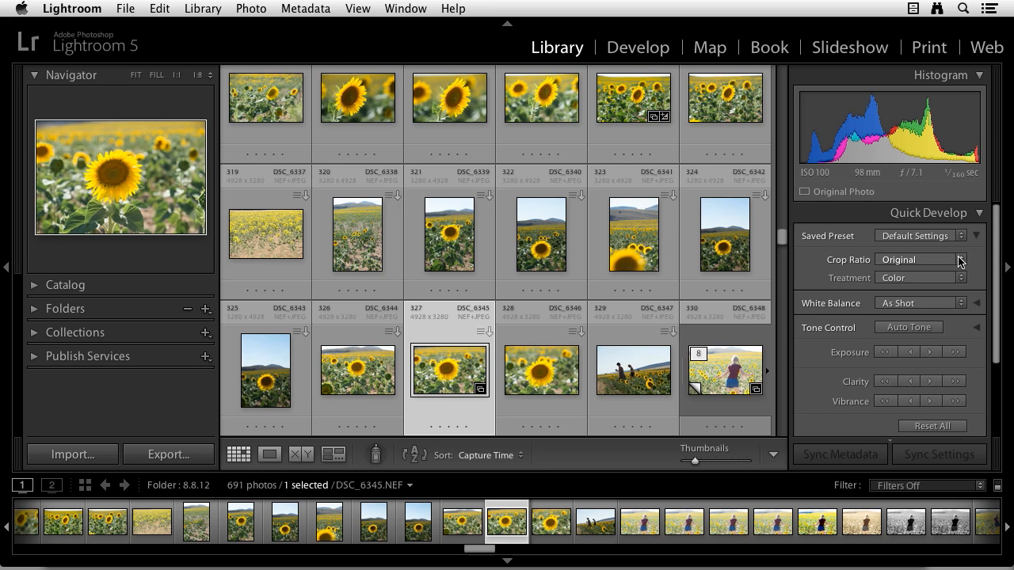
left_click(960, 260)
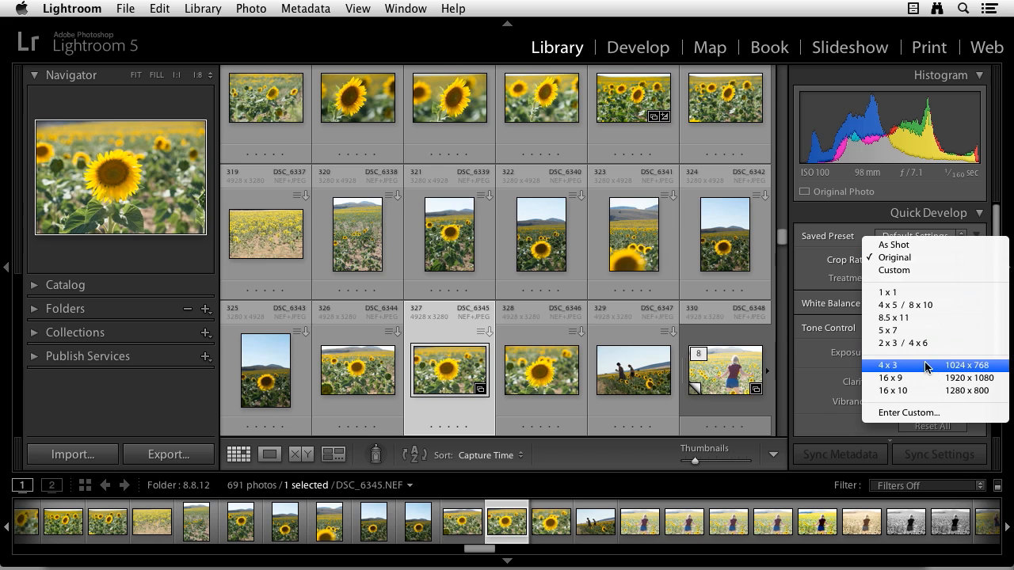
left_click(932, 413)
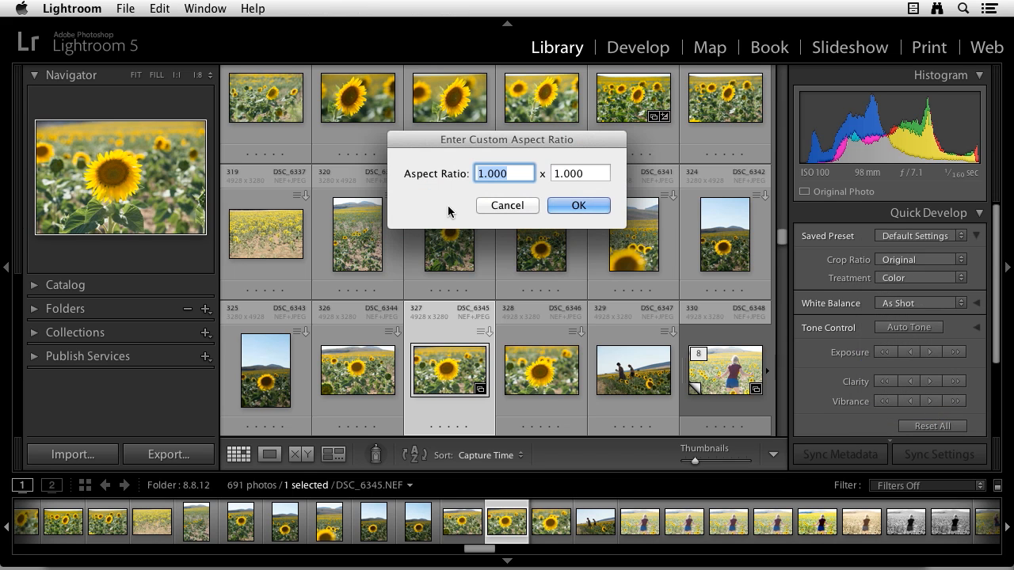
left_click(581, 206)
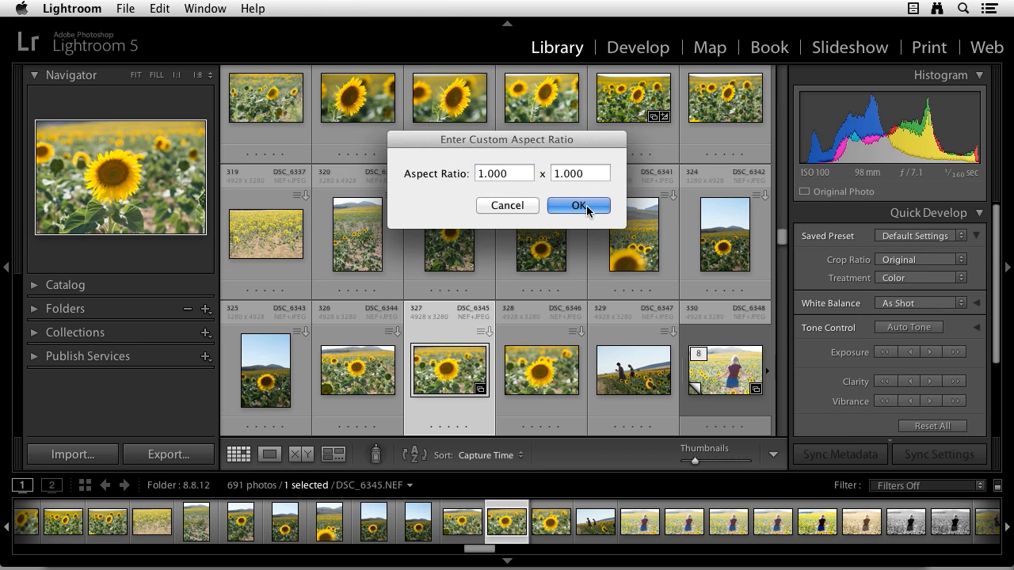
Step: Try the alternative treatment on the cropped sunflower photo and return it to Color
left_click(941, 278)
left_click(940, 292)
left_click(927, 278)
left_click(924, 263)
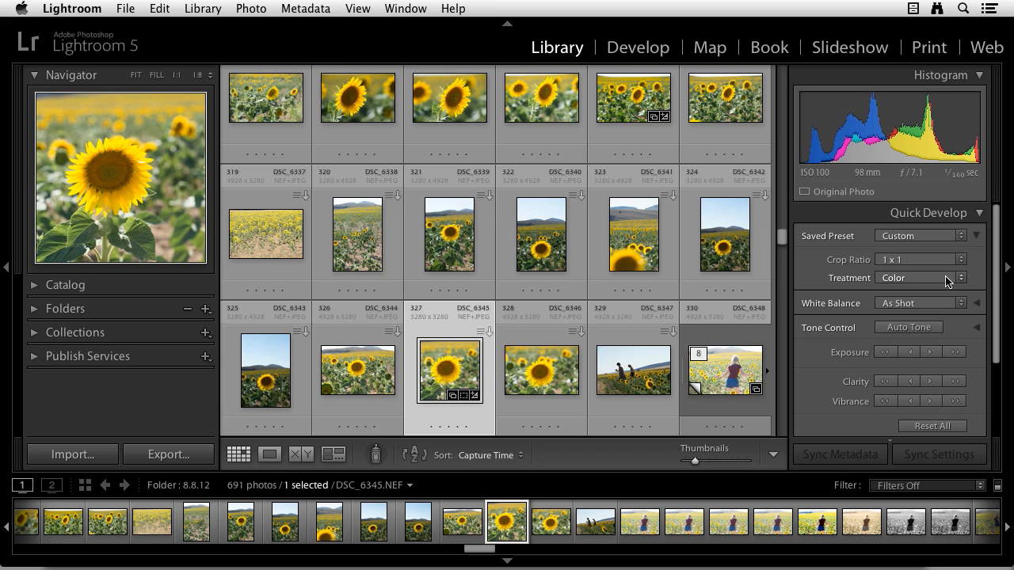
left_click(976, 235)
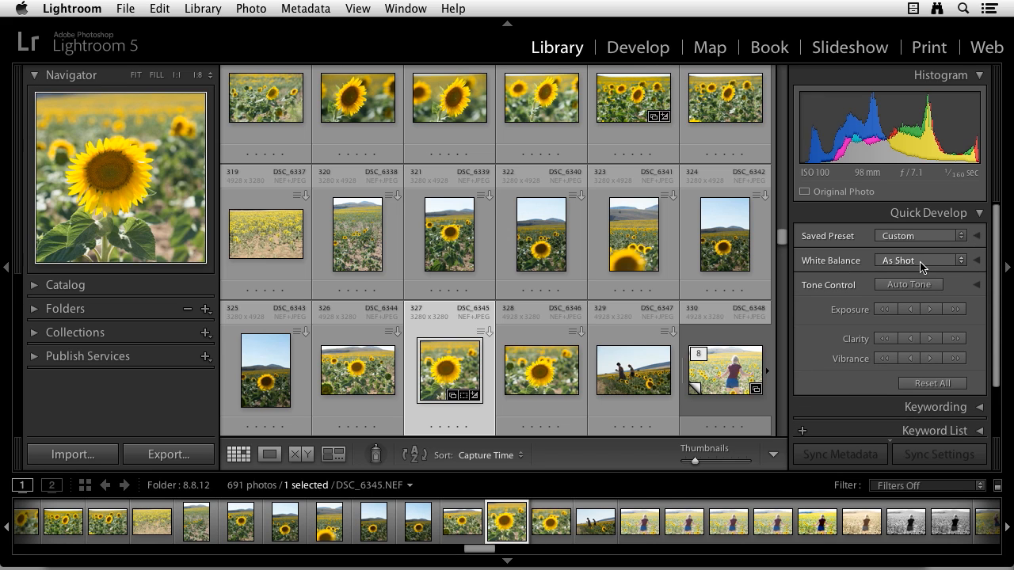
left_click(946, 266)
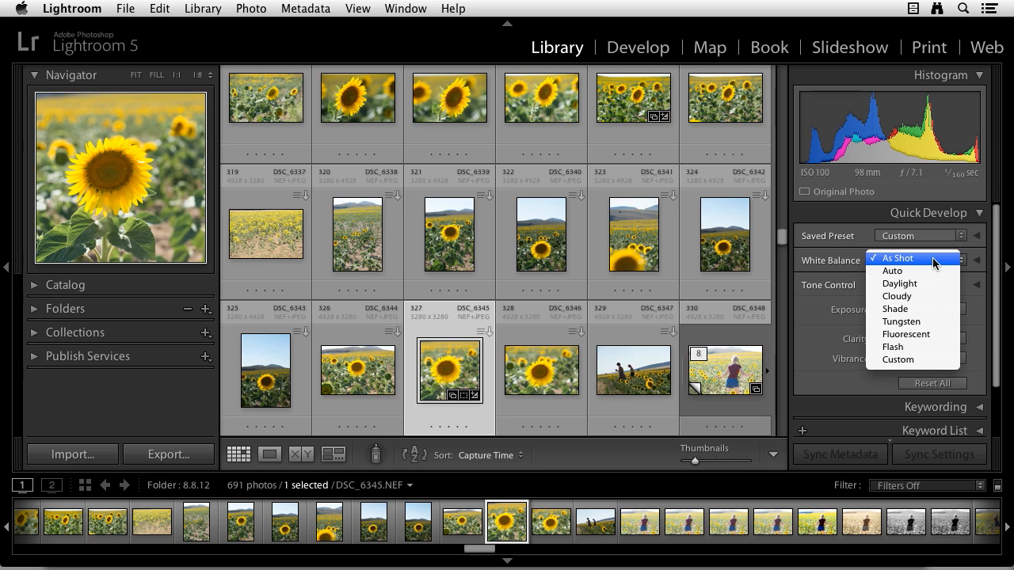
left_click(934, 263)
left_click(978, 260)
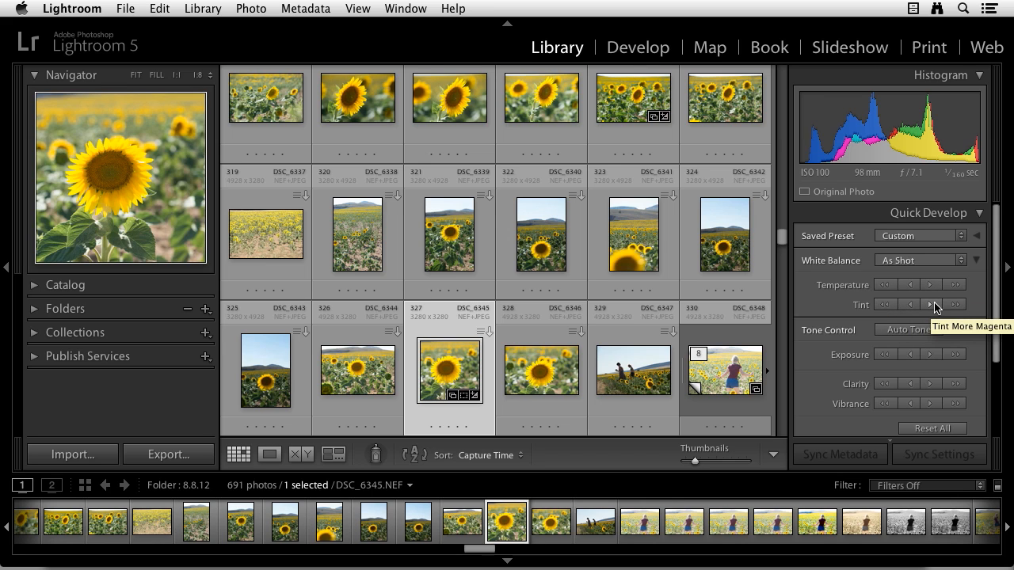
left_click(976, 260)
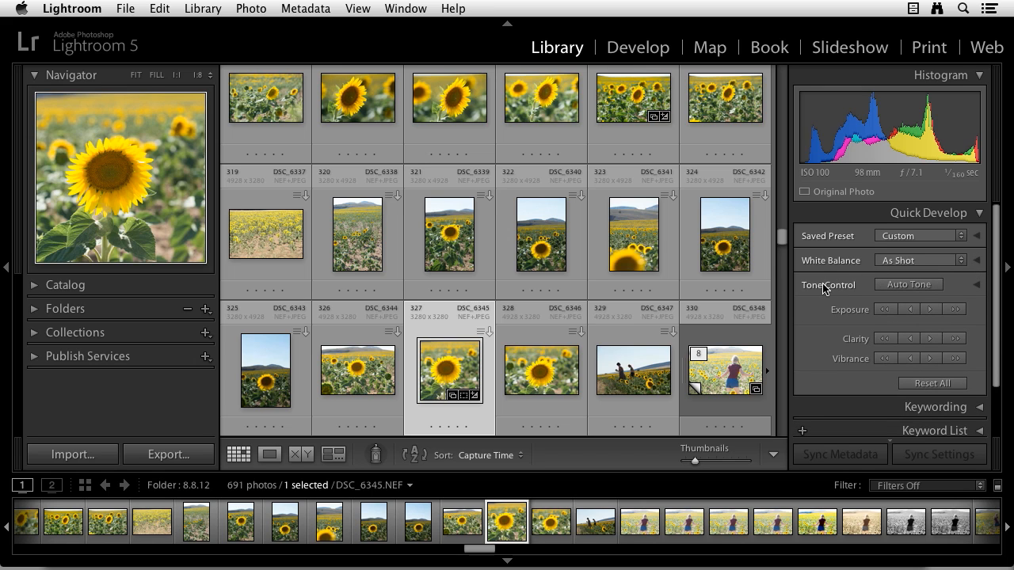
Step: Try Auto Tone on the cropped sunflower photo
left_click(910, 285)
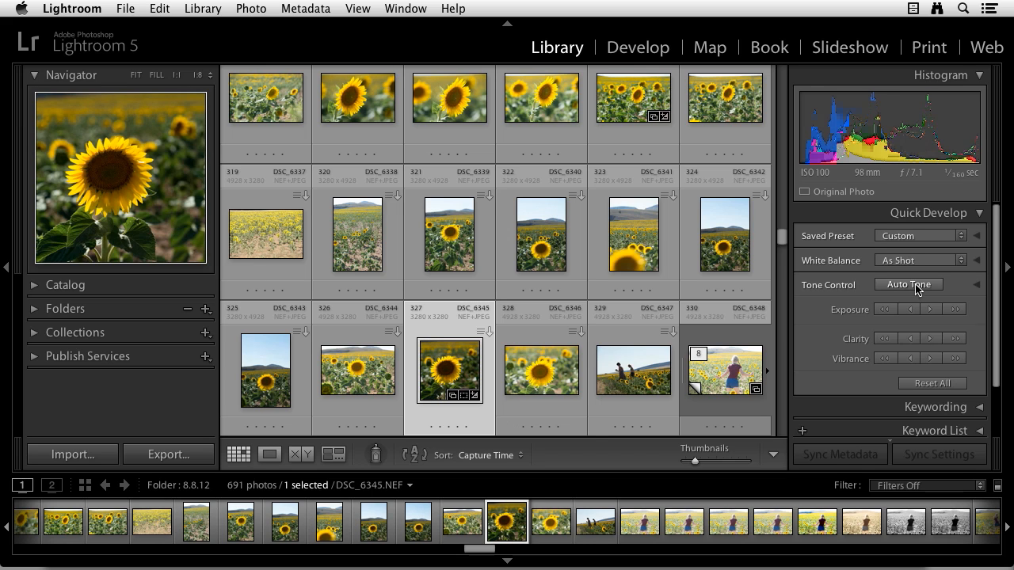
left_click(913, 286)
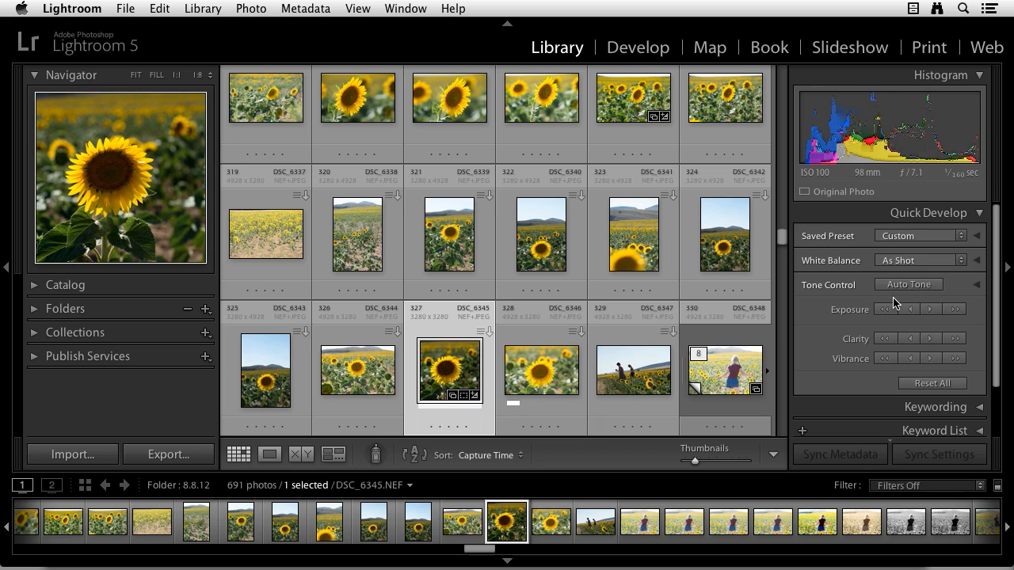
Step: Examine the full set of tone controls, plus Clarity and Vibrance and their alternates Sharpening and Saturation
left_click(976, 285)
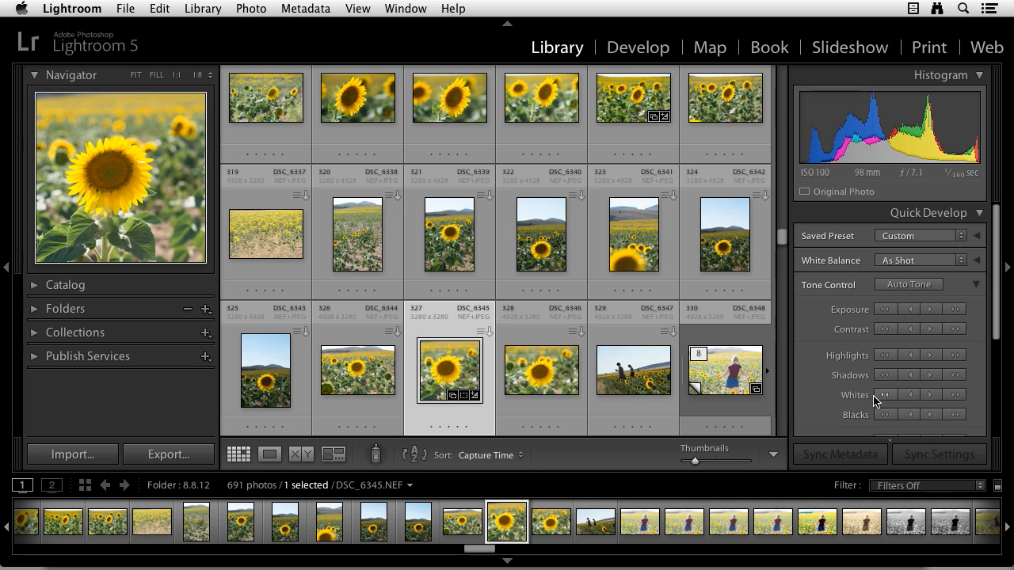
scroll(895, 412, "down", 3)
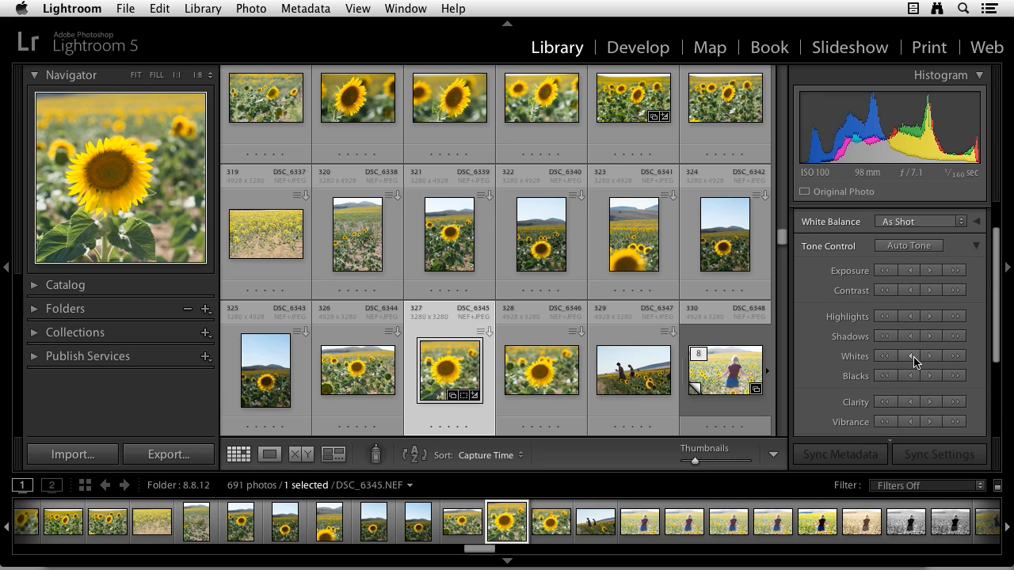
scroll(924, 358, "down", 1)
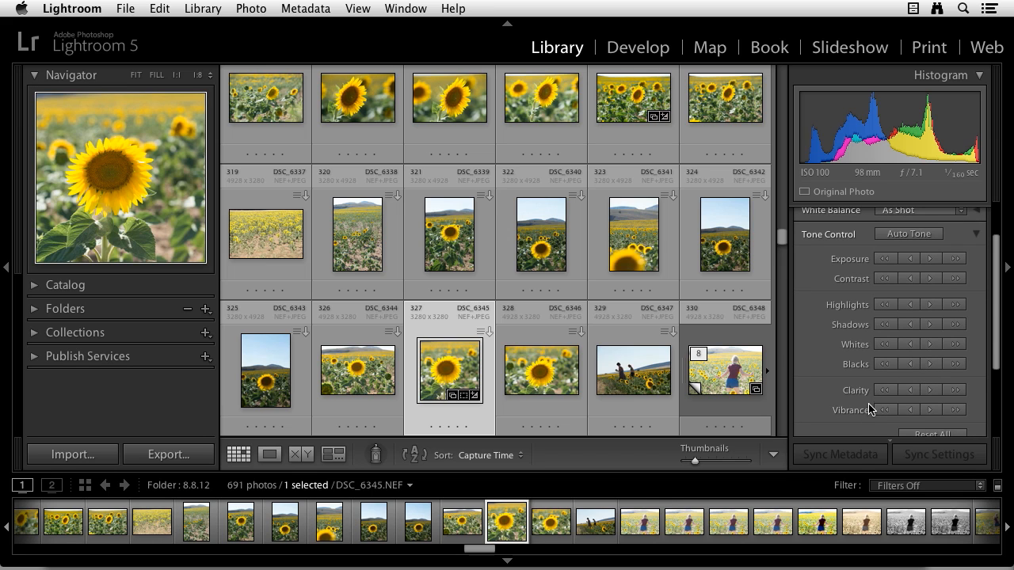
key("alt")
key("alt")
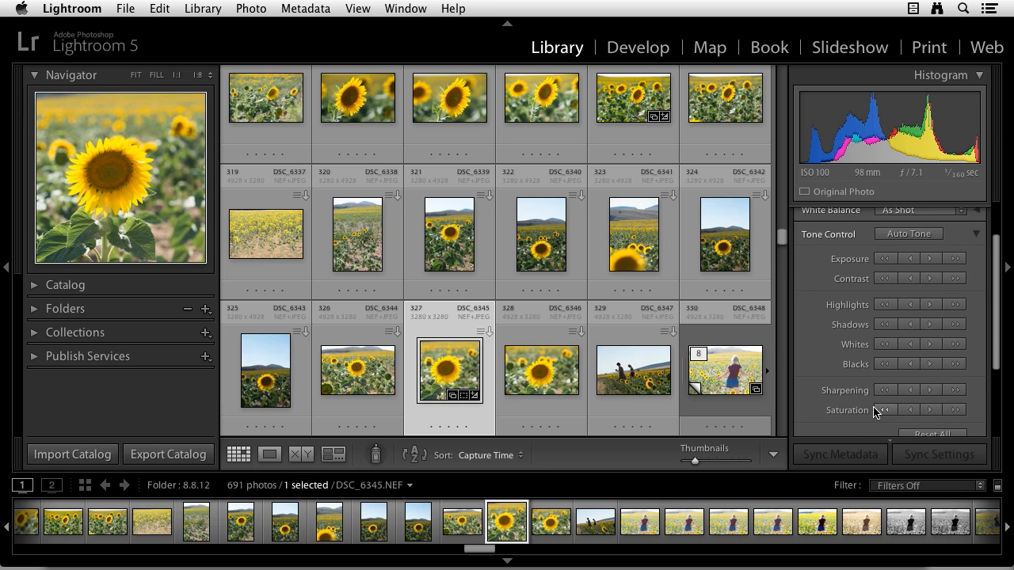
key("alt")
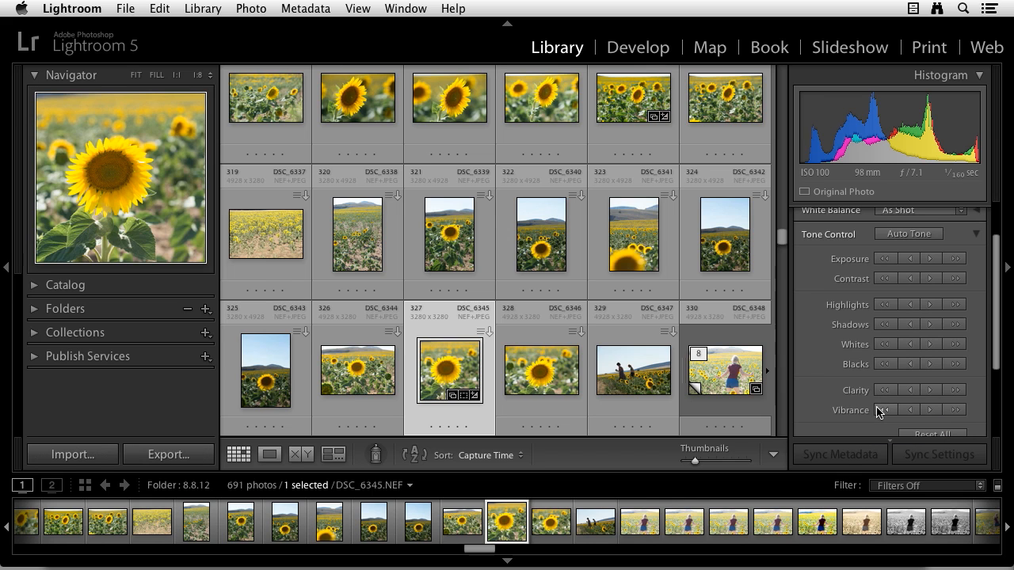
key("alt")
scroll(883, 404, "down", 1)
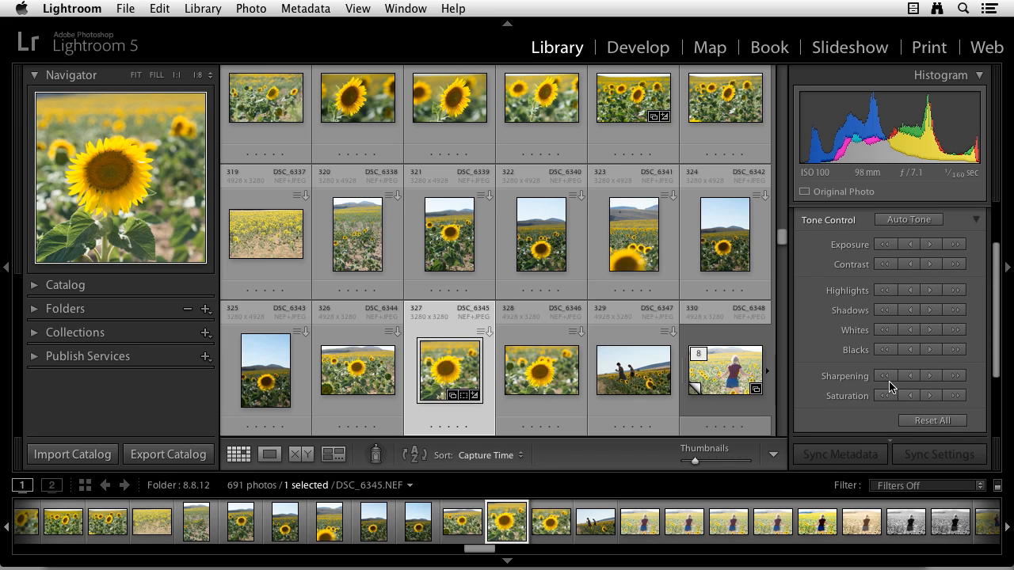
scroll(930, 394, "down", 1)
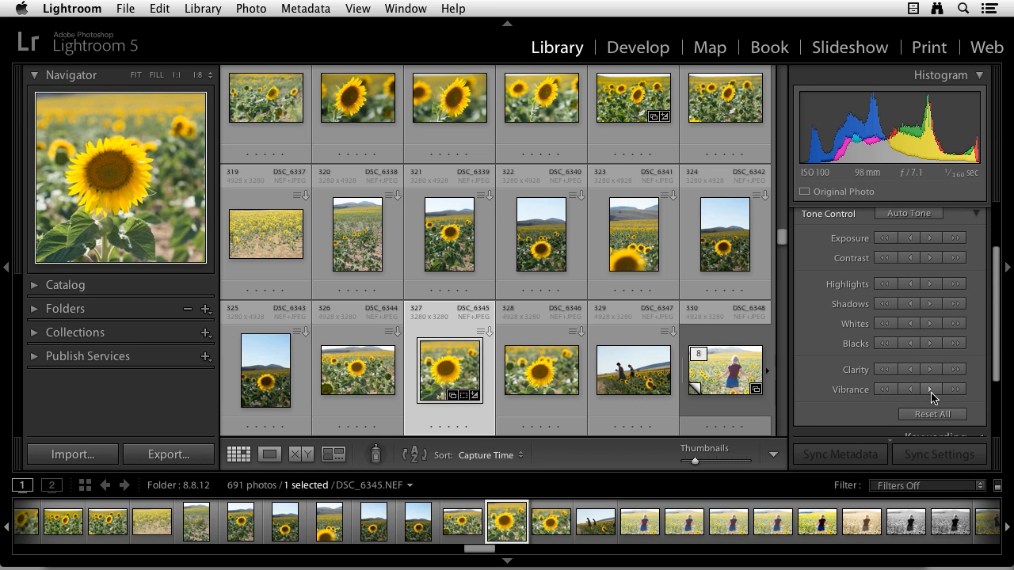
scroll(931, 392, "down", 2)
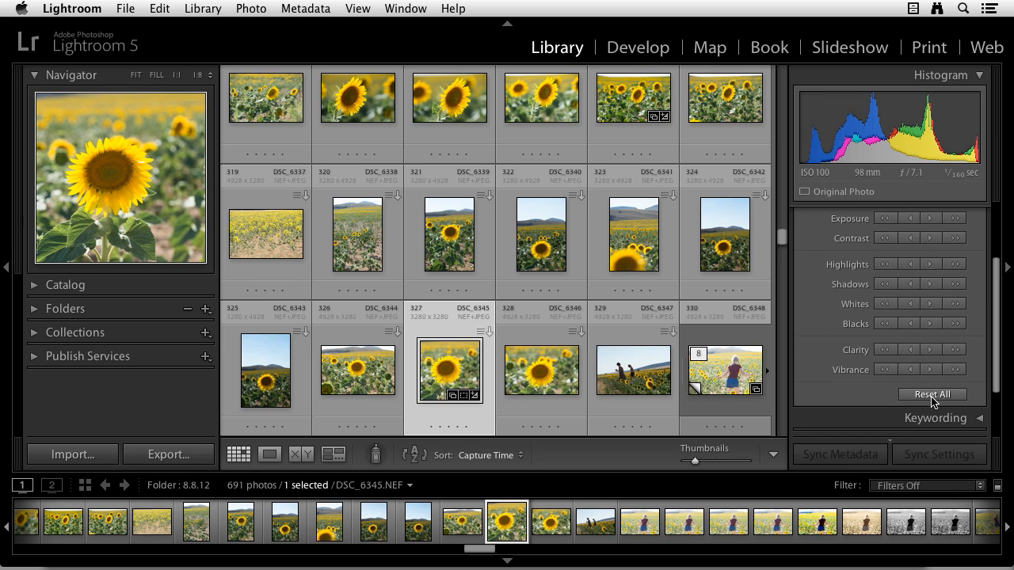
scroll(940, 396, "up", 1)
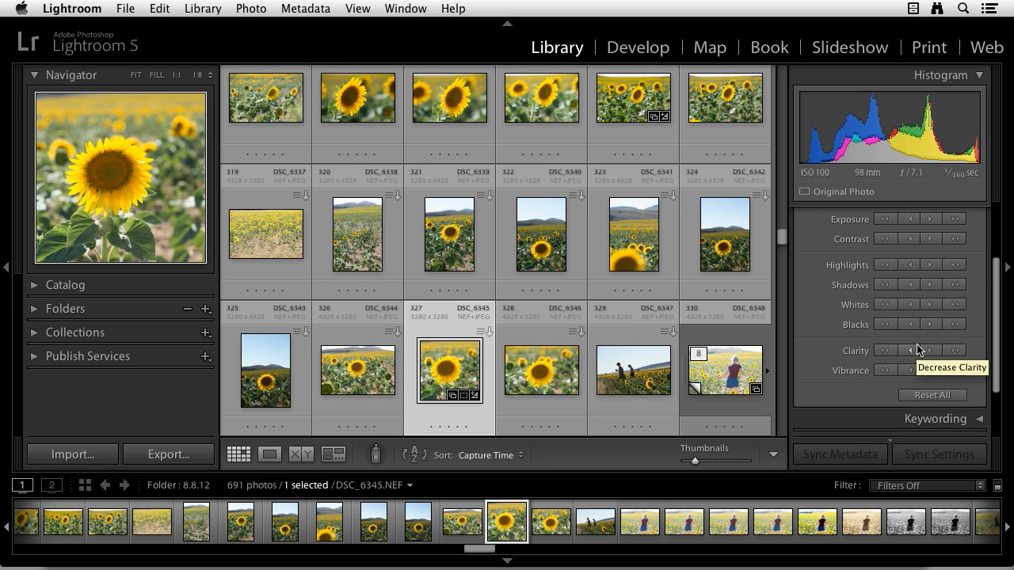
scroll(917, 349, "up", 3)
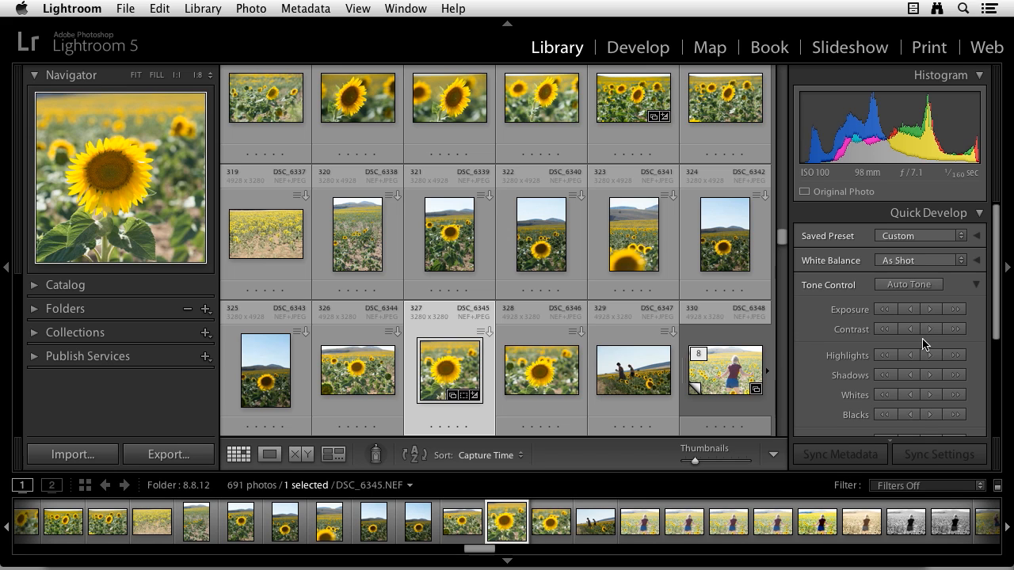
Step: Select the six photos DSC_6331 through DSC_6336 and lower their exposure by one large step
left_click(305, 111)
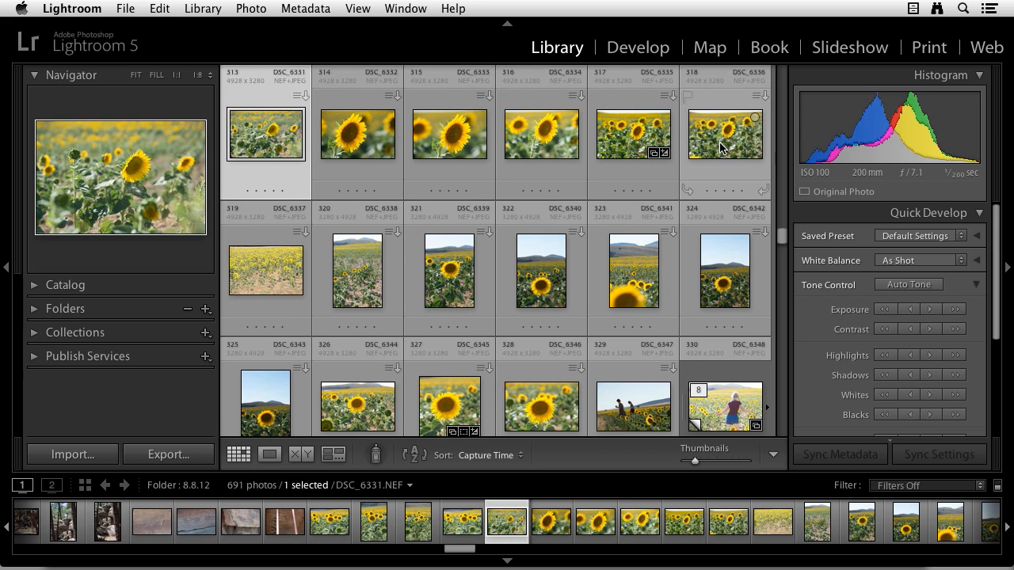
left_click(721, 146, "shift")
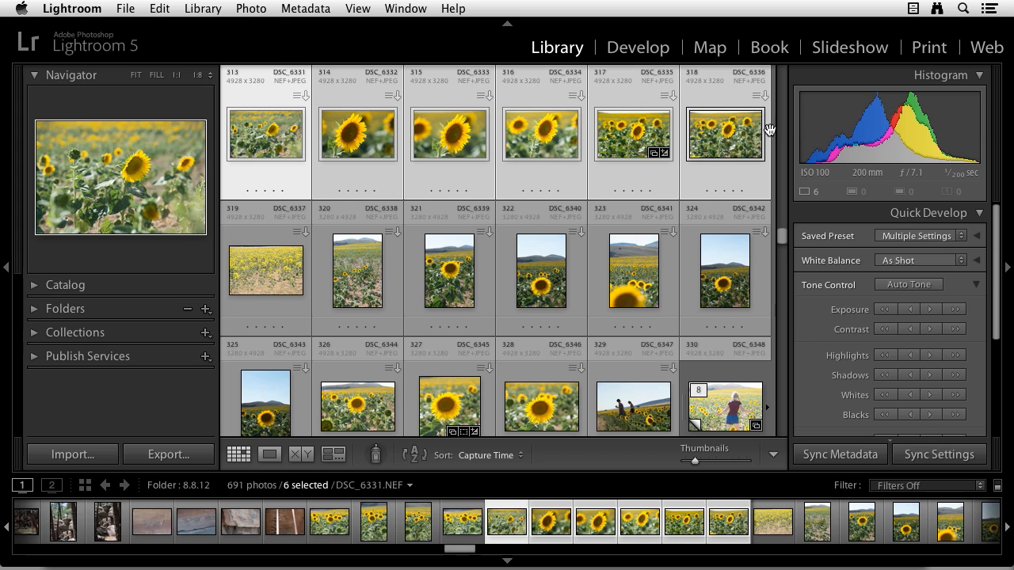
left_click(885, 311)
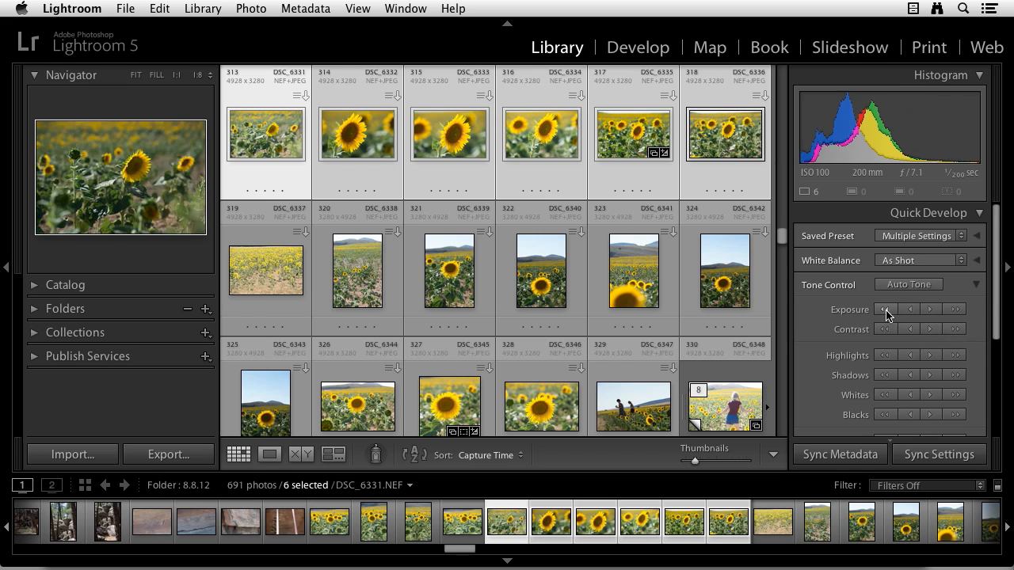